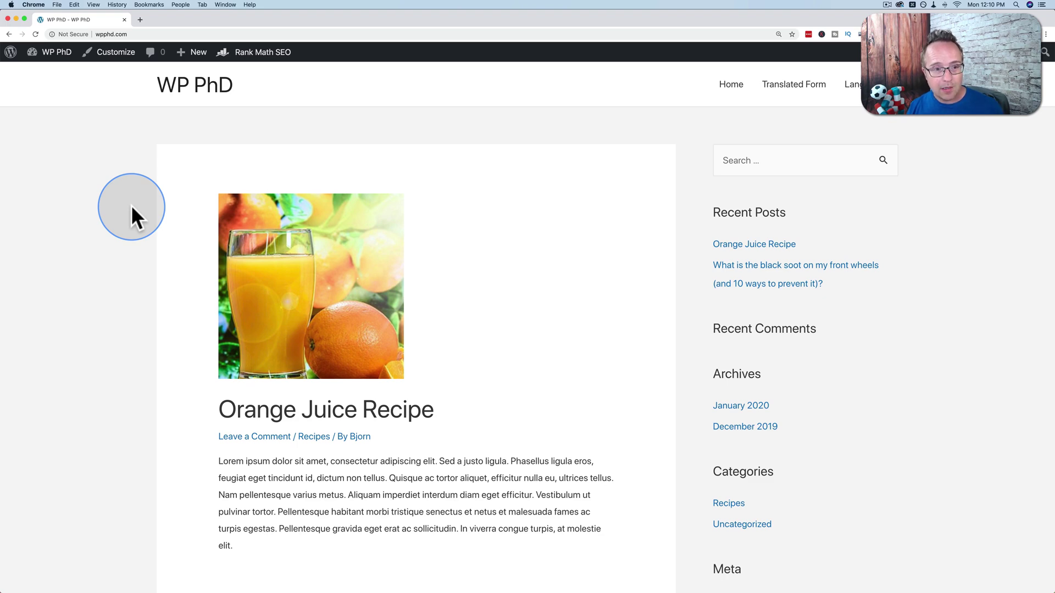
# Go to the admin dashboard through the admin bar, then to Appearance > Themes.
pyautogui.moveTo(44, 52)
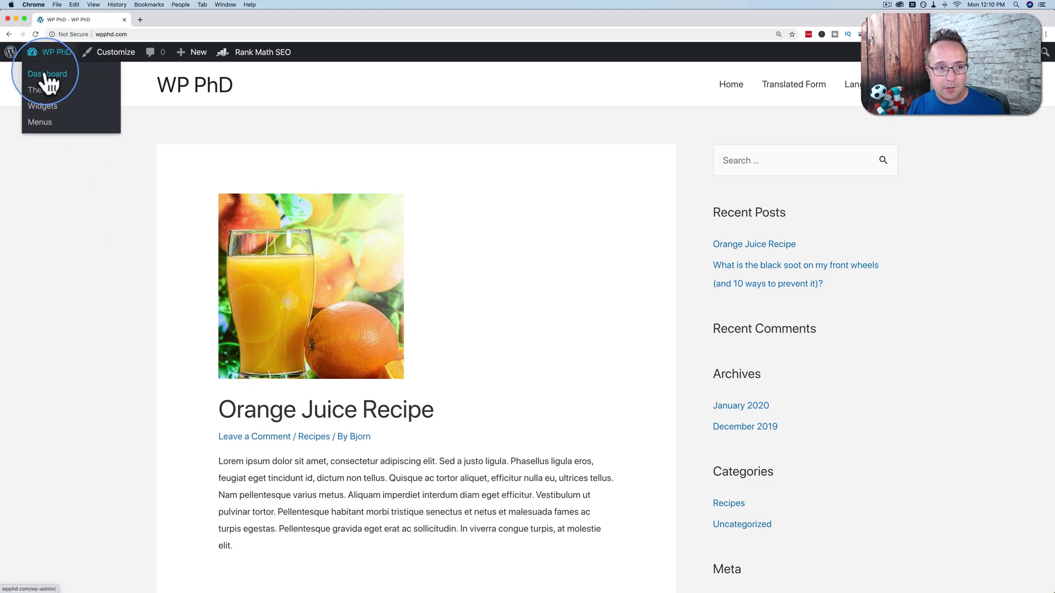
pyautogui.click(46, 75)
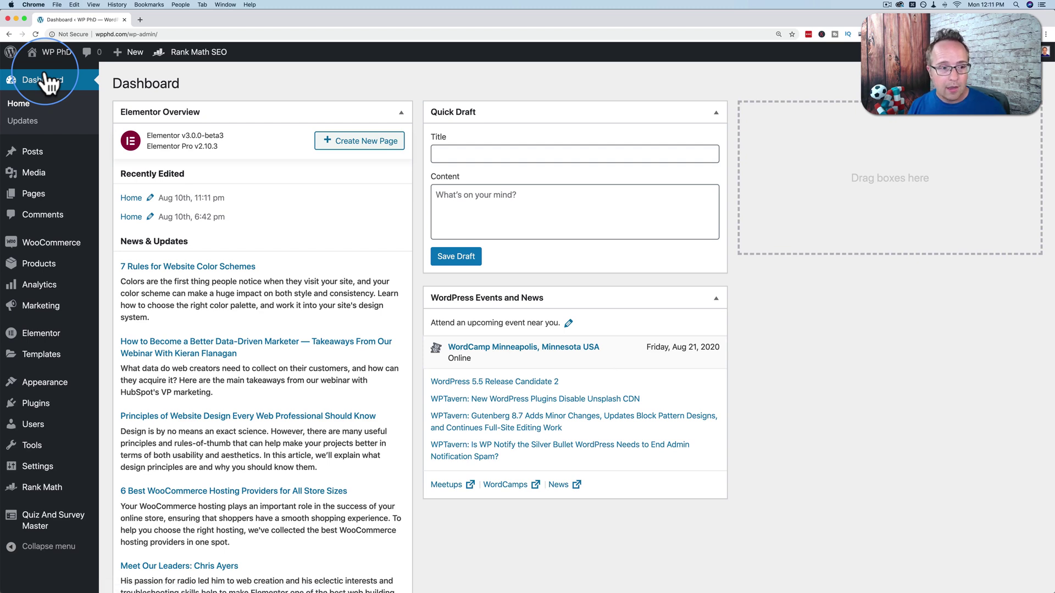
pyautogui.moveTo(52, 384)
pyautogui.click(125, 386)
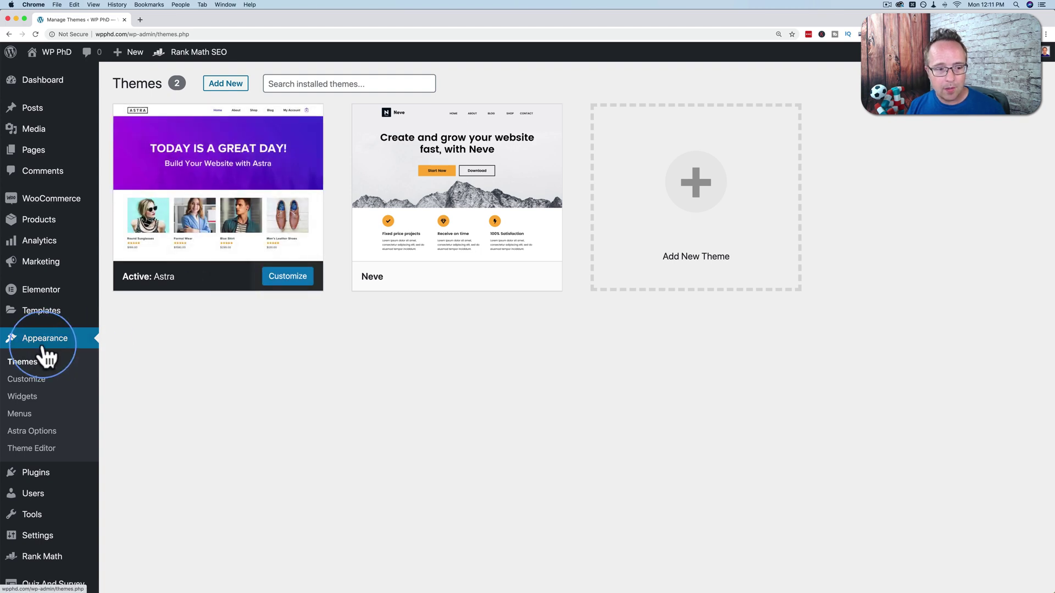
# Launch the Customizer for the active Astra theme and open Global > Typography.
pyautogui.click(286, 279)
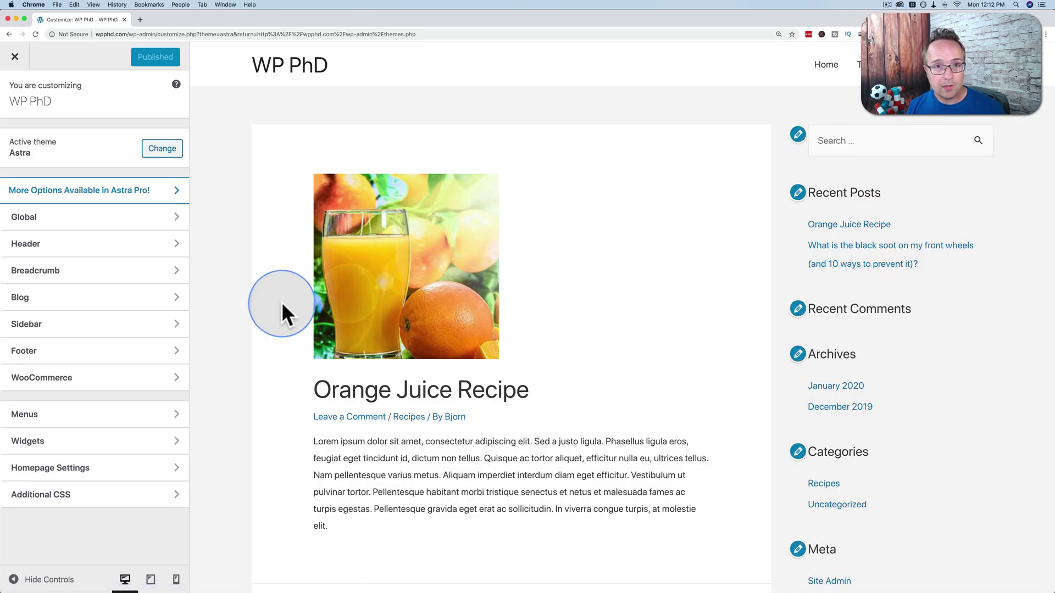
pyautogui.scroll(-2, 282, 302)
pyautogui.scroll(-1, 281, 301)
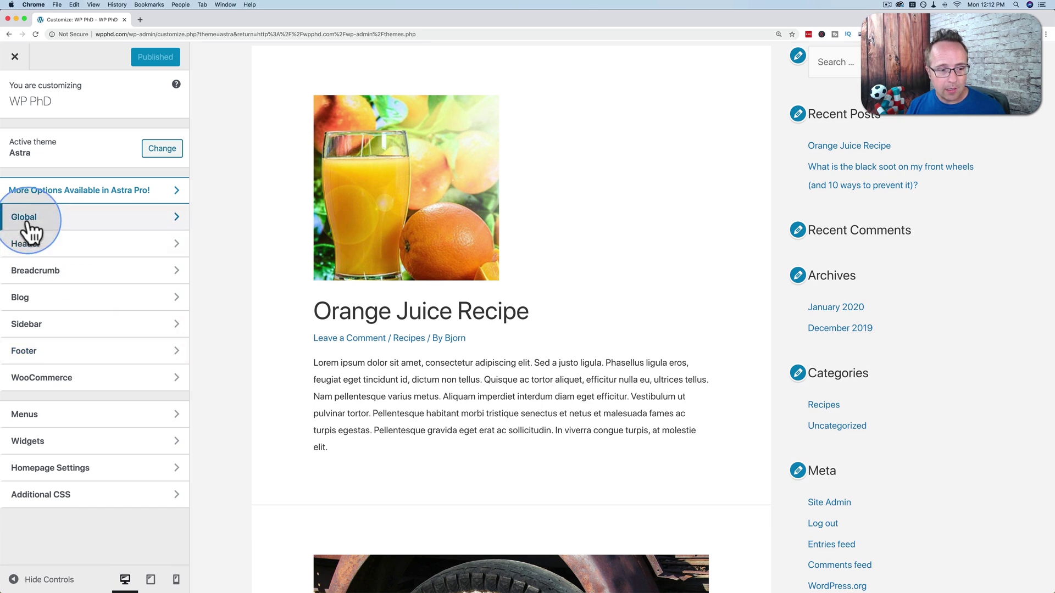
pyautogui.click(88, 228)
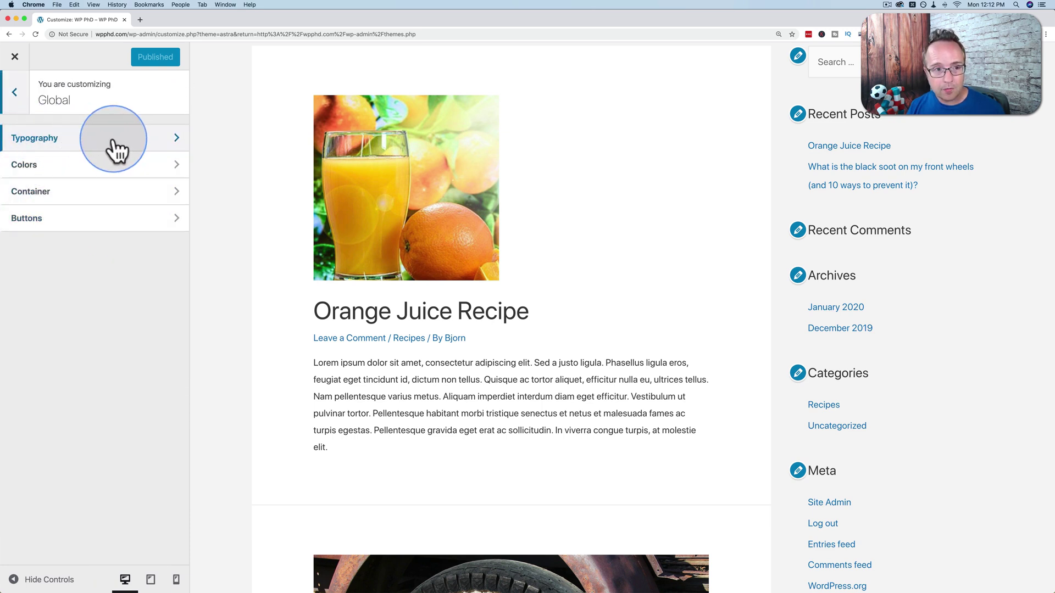
pyautogui.click(25, 104)
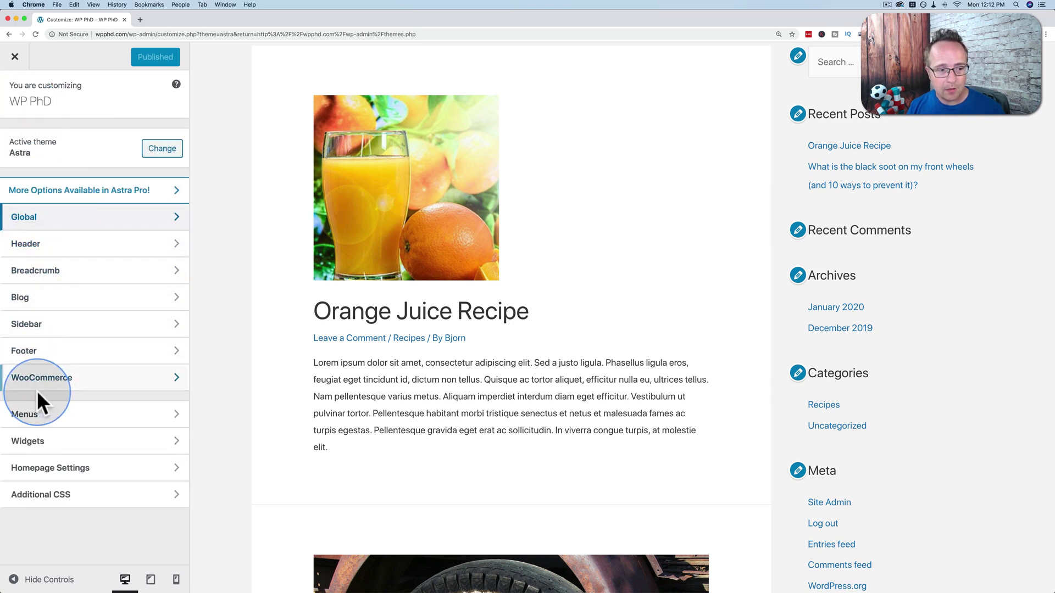
pyautogui.click(46, 223)
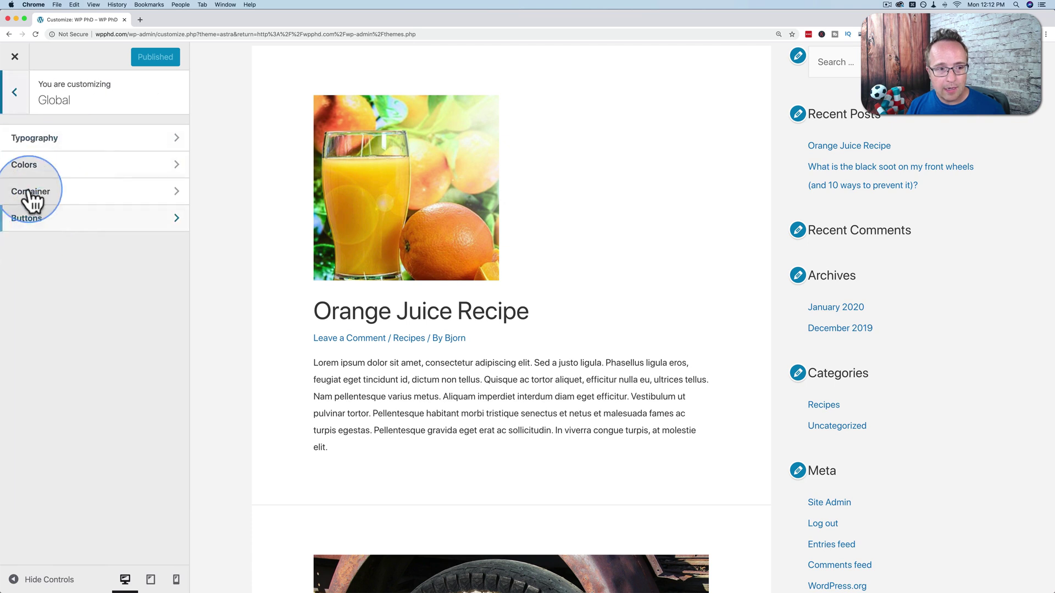
pyautogui.click(39, 140)
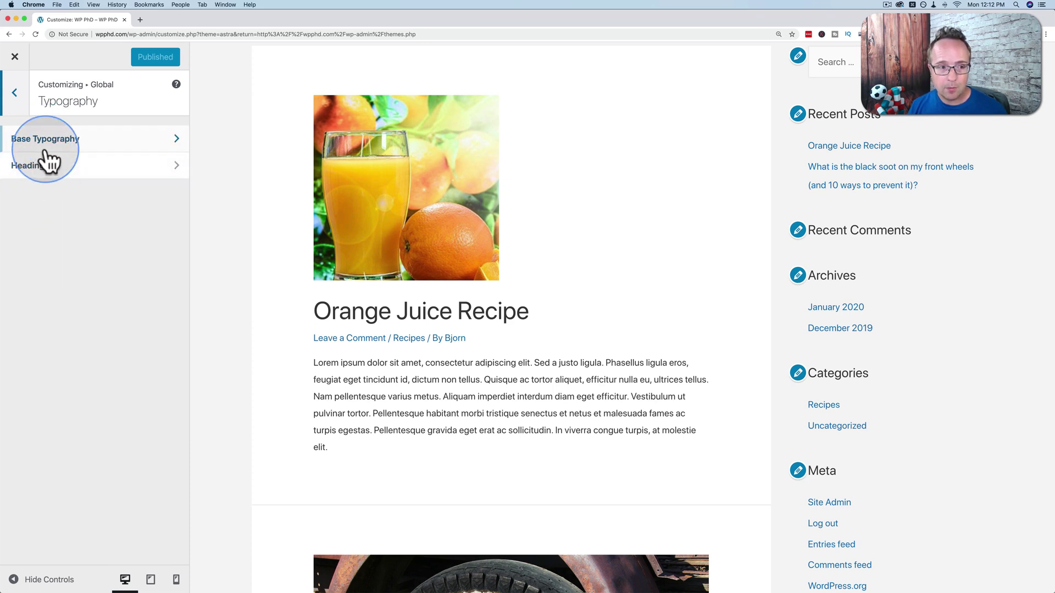
# Change Astra's Base Typography family to Verdana and its size from 15 to 20.
pyautogui.click(74, 141)
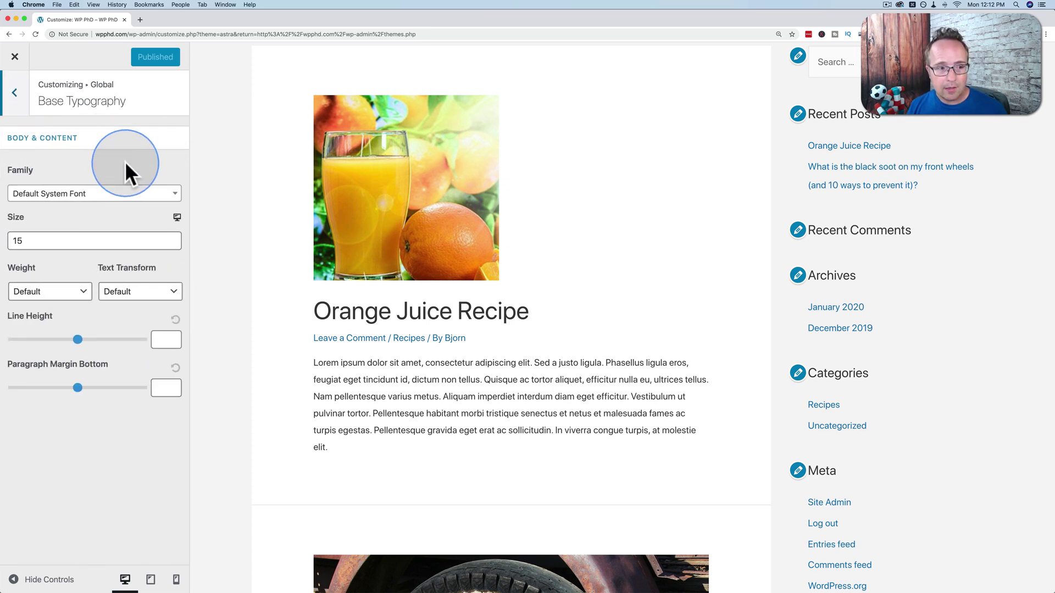
pyautogui.click(120, 202)
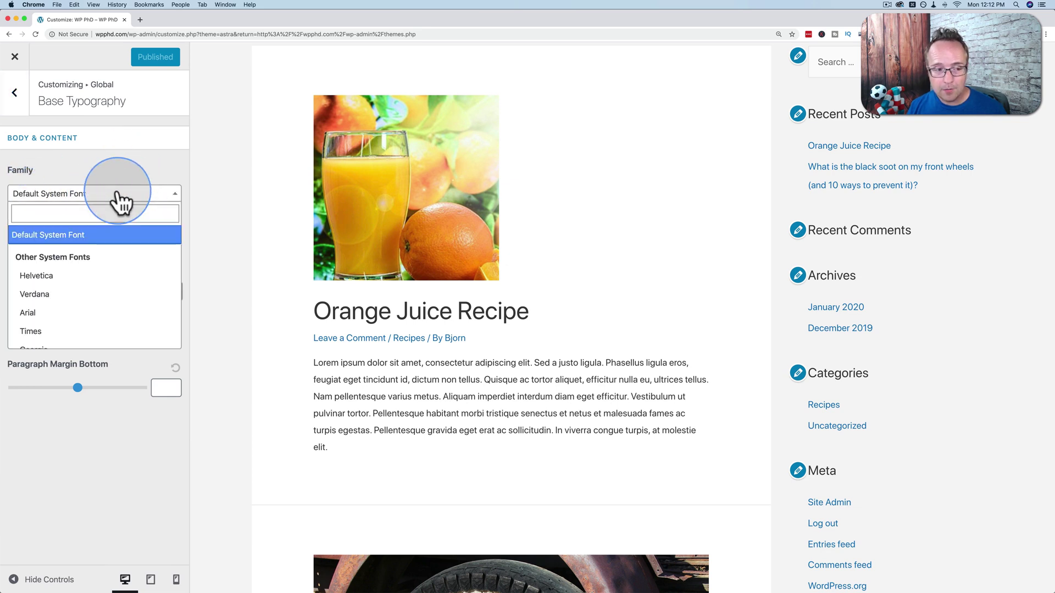
pyautogui.click(36, 295)
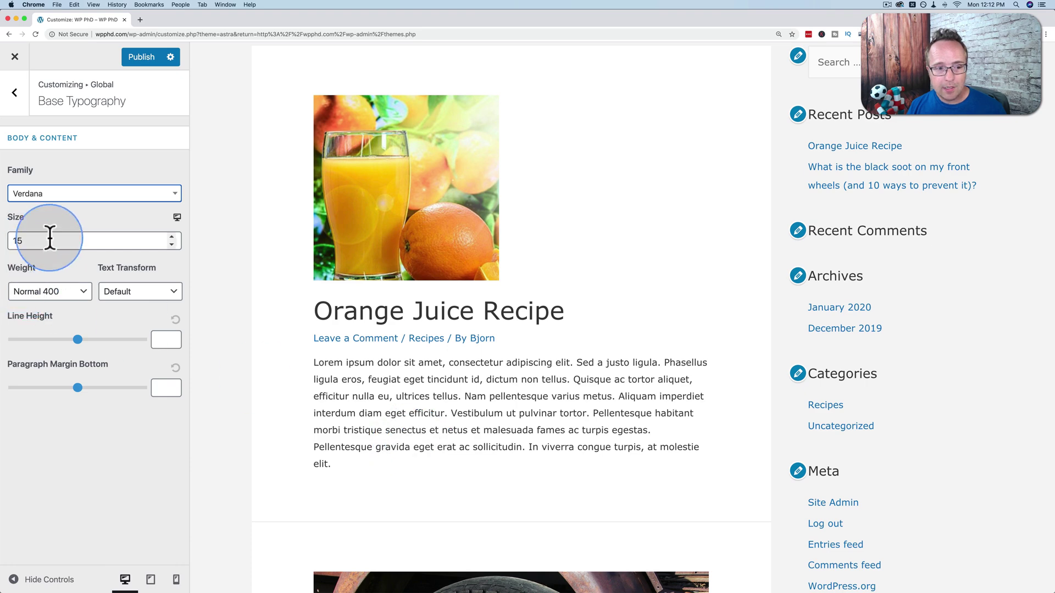
pyautogui.click(172, 237)
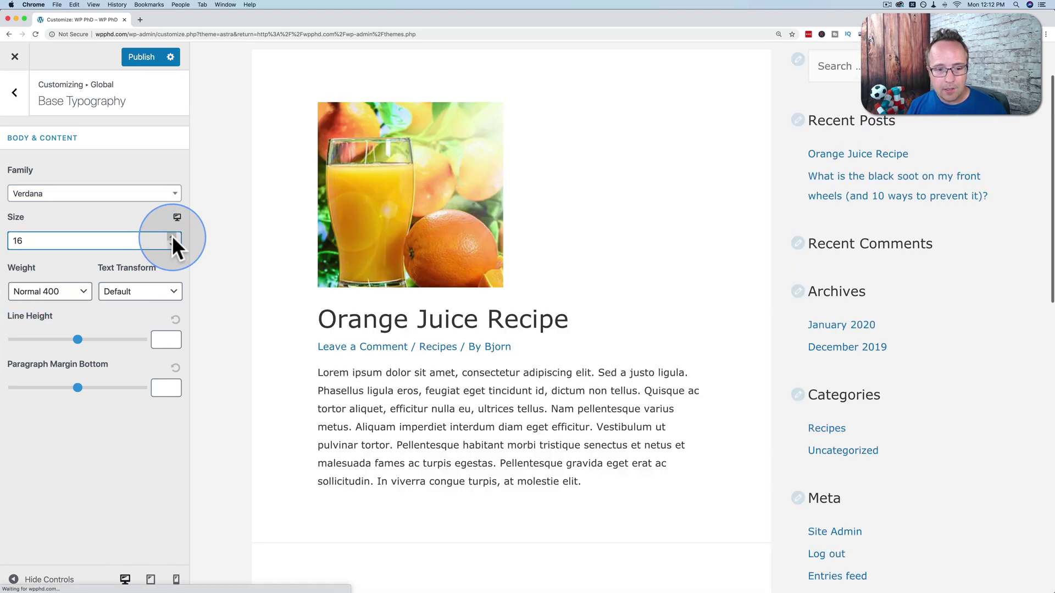
pyautogui.click(173, 236)
pyautogui.click(172, 236)
pyautogui.click(172, 236)
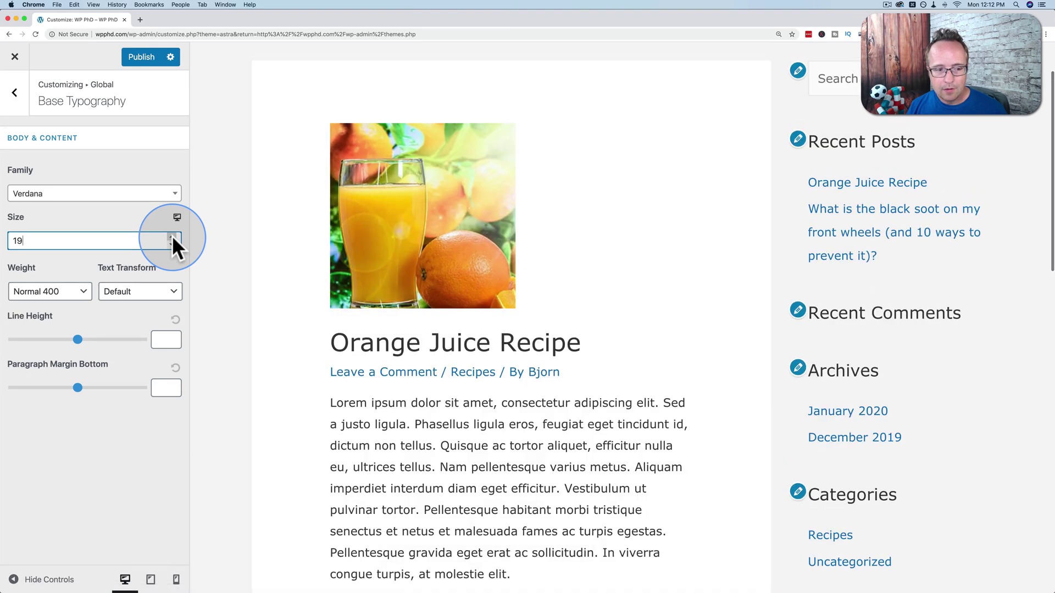
pyautogui.click(172, 236)
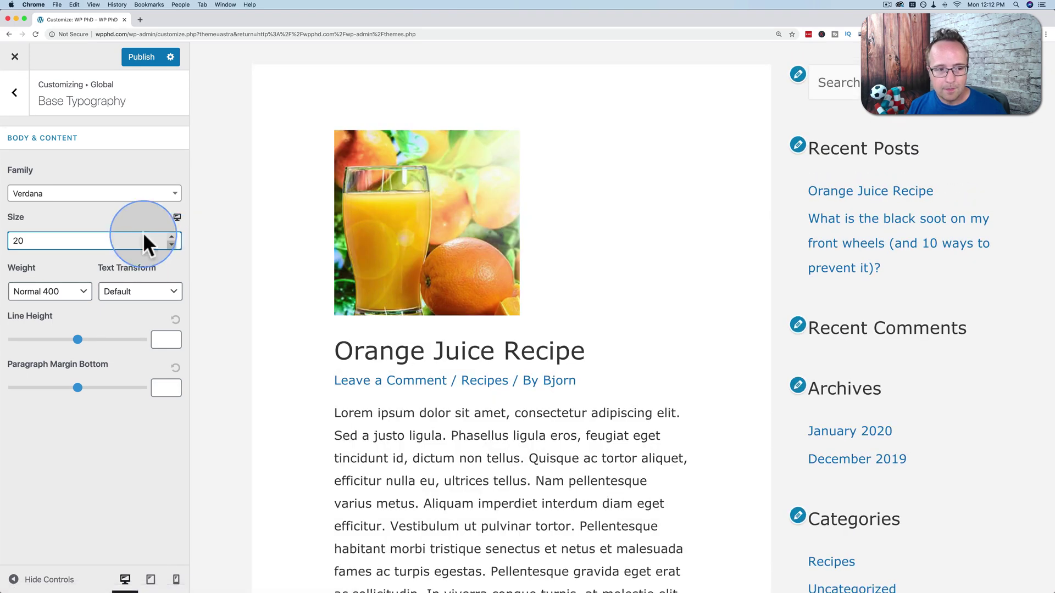
pyautogui.click(16, 107)
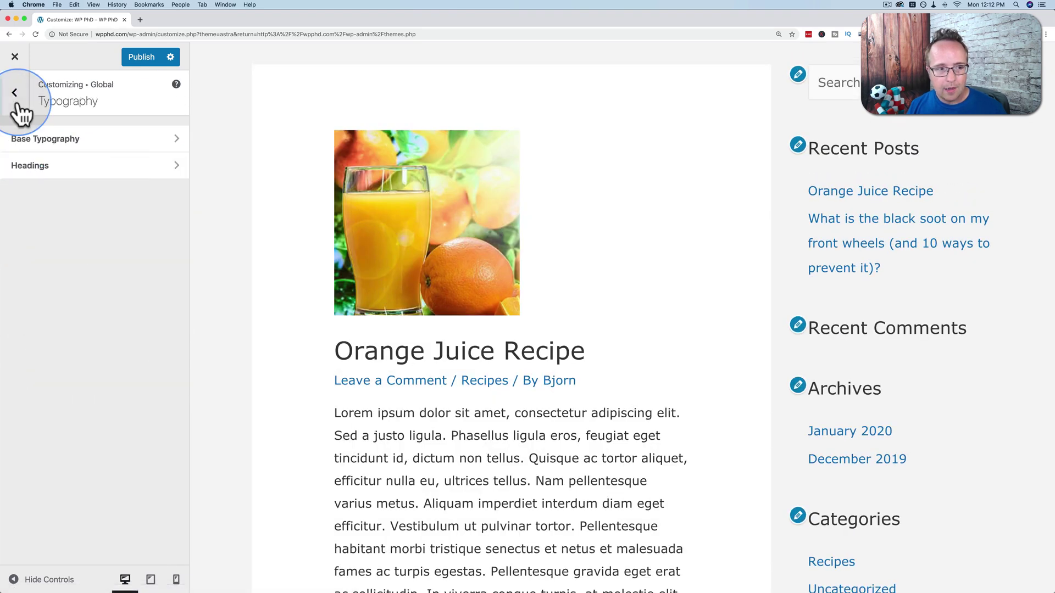
# Look through the Astra heading typography settings.
pyautogui.click(34, 167)
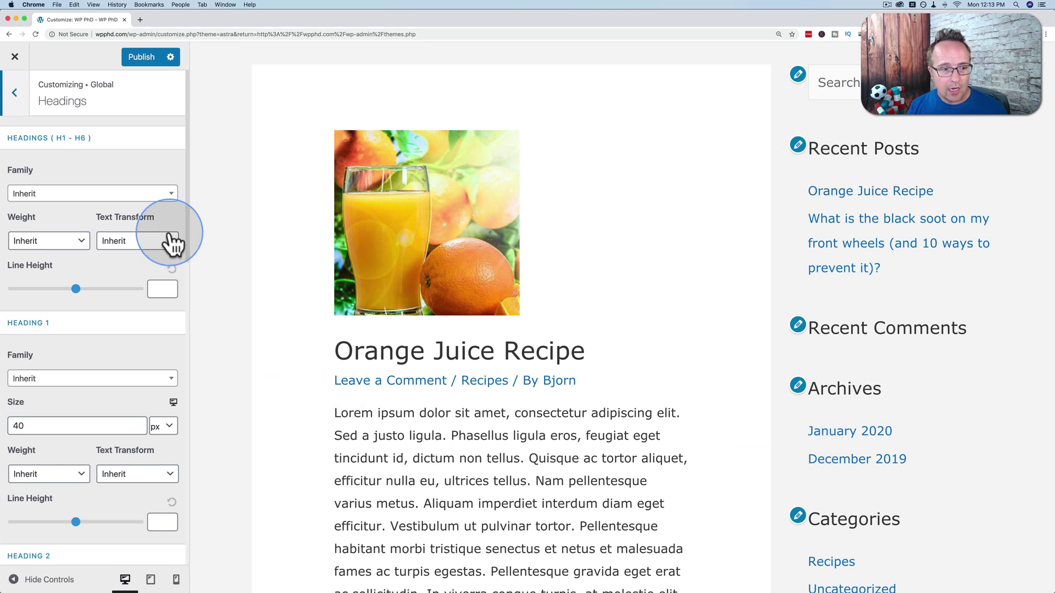
pyautogui.scroll(-3, 68, 311)
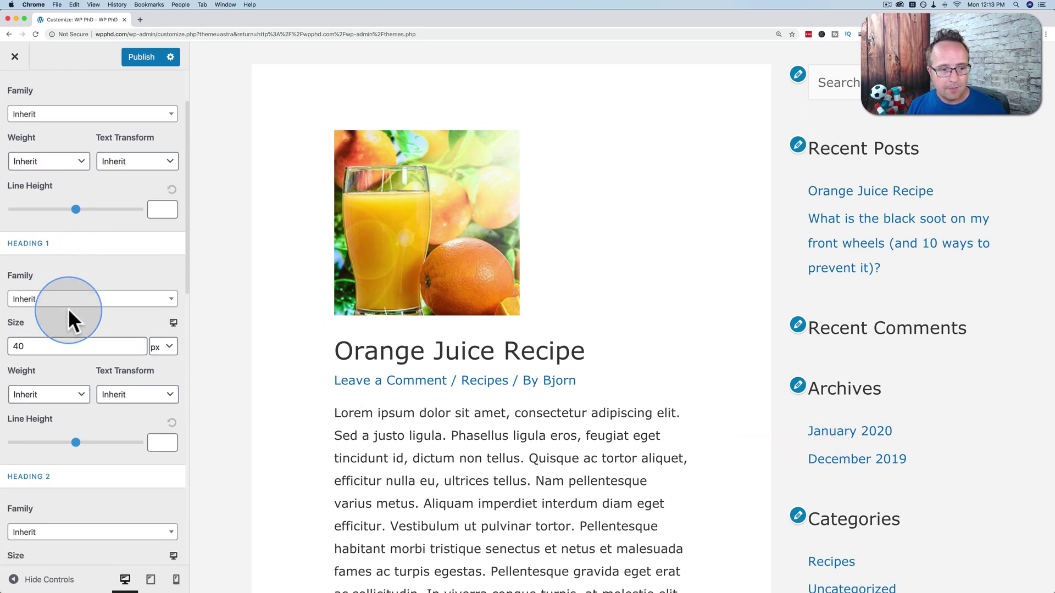
pyautogui.scroll(-5, 68, 308)
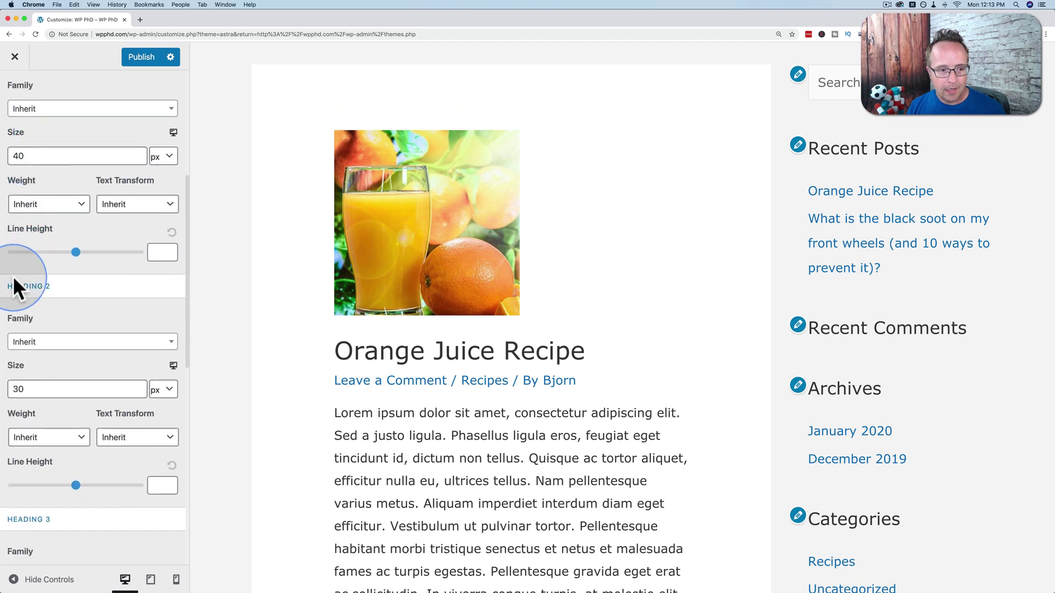
pyautogui.scroll(-10, 16, 277)
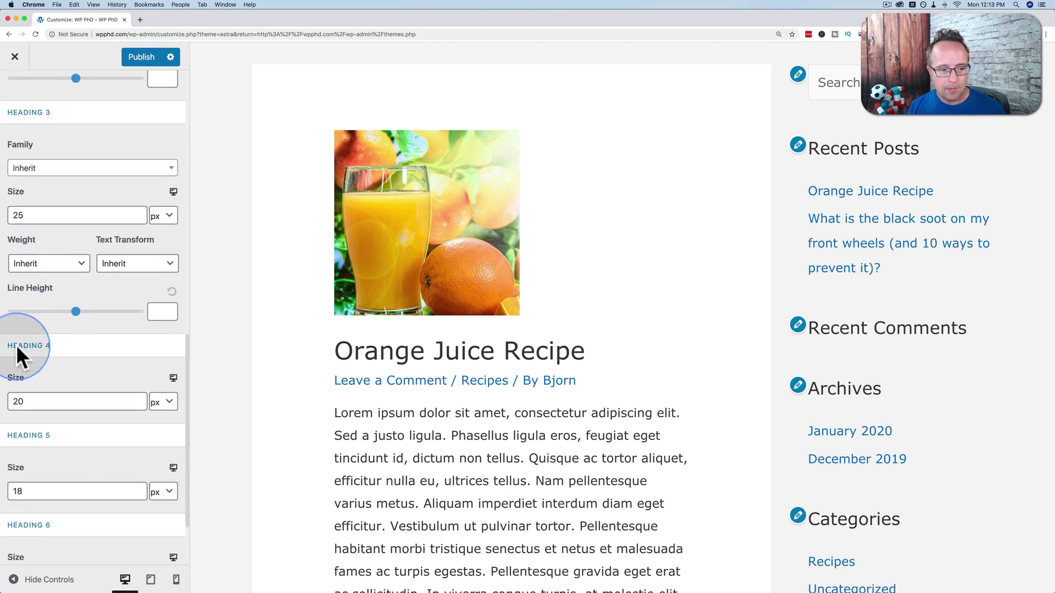
pyautogui.scroll(-3, 24, 349)
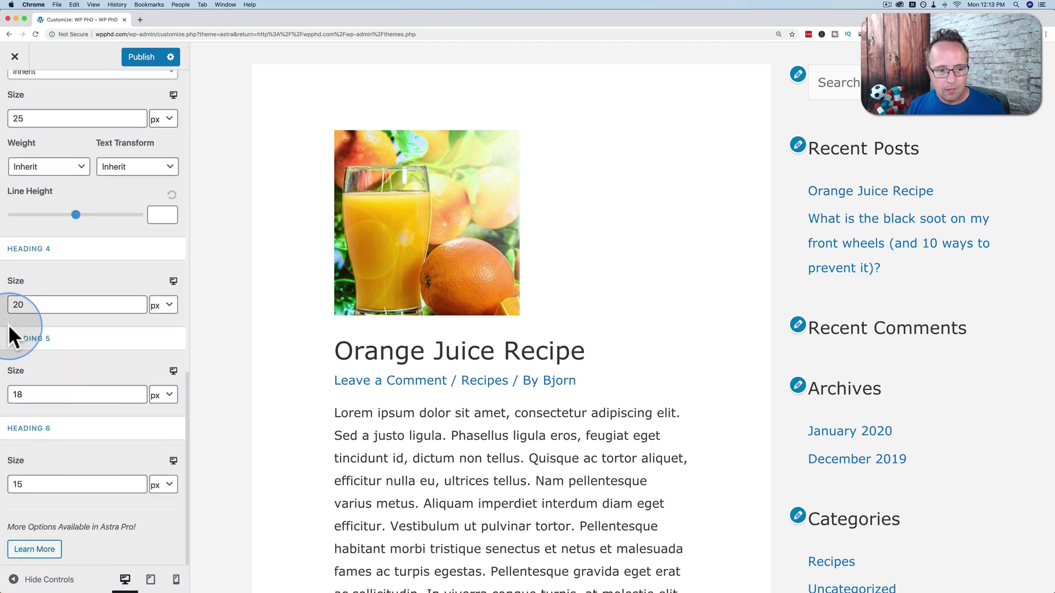
pyautogui.scroll(6, 80, 429)
pyautogui.scroll(11, 80, 427)
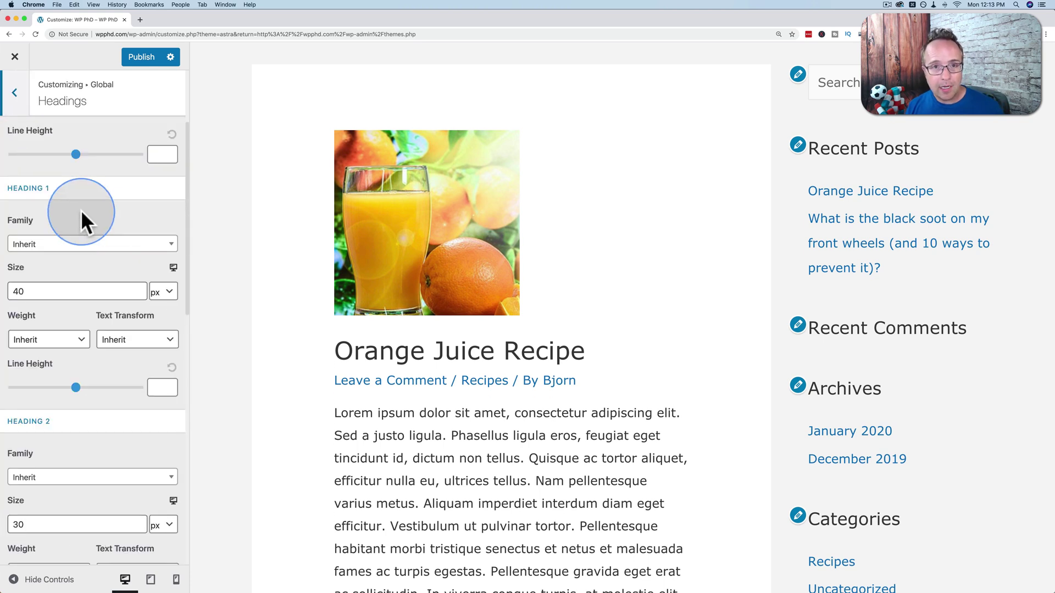
pyautogui.scroll(-2, 73, 191)
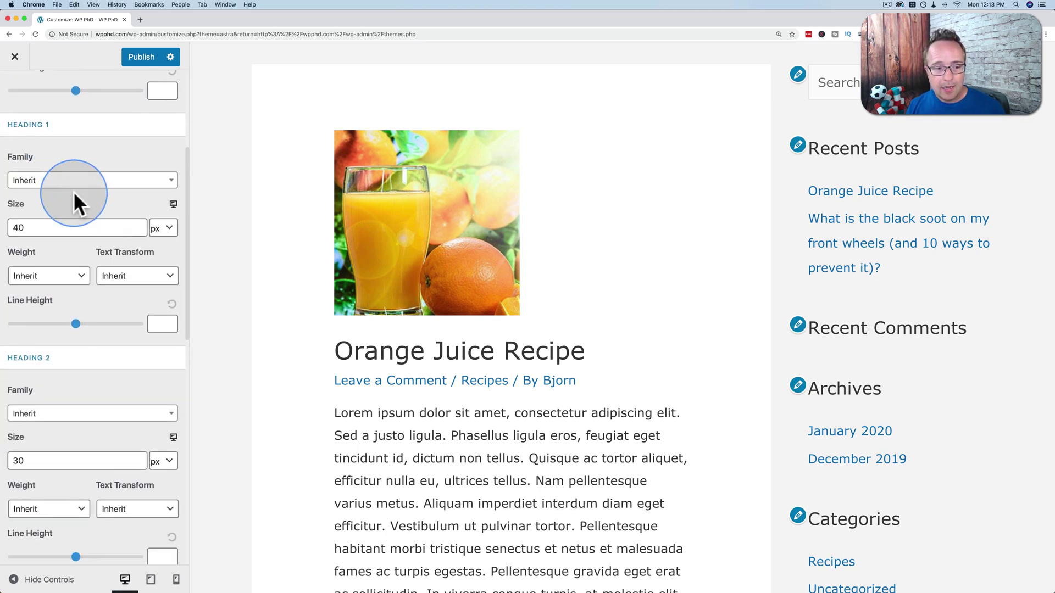
pyautogui.scroll(-2, 87, 343)
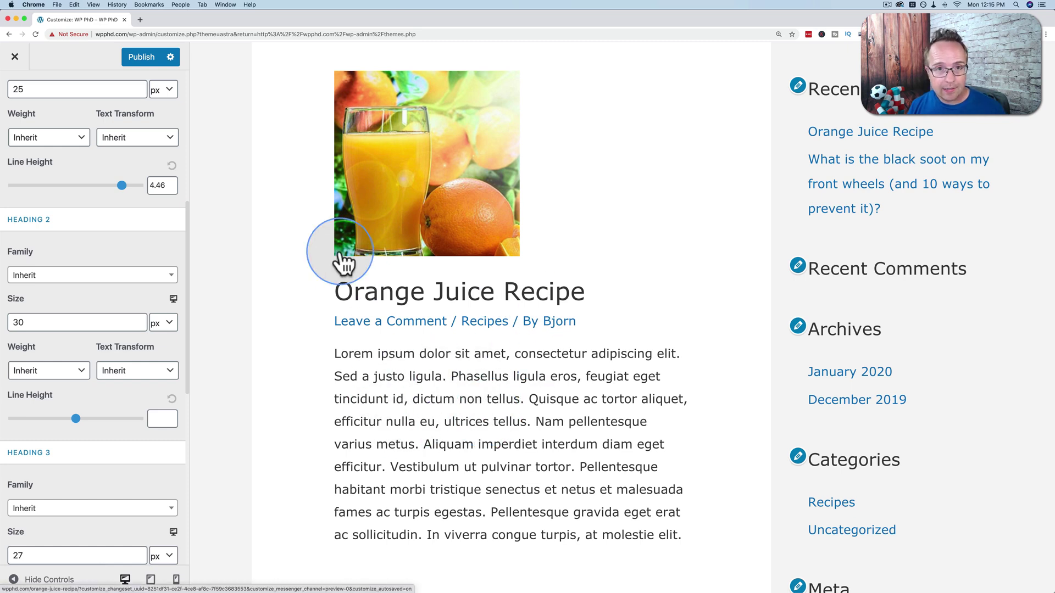
# Publish the typography changes and exit the Customizer to the Themes page.
pyautogui.click(146, 58)
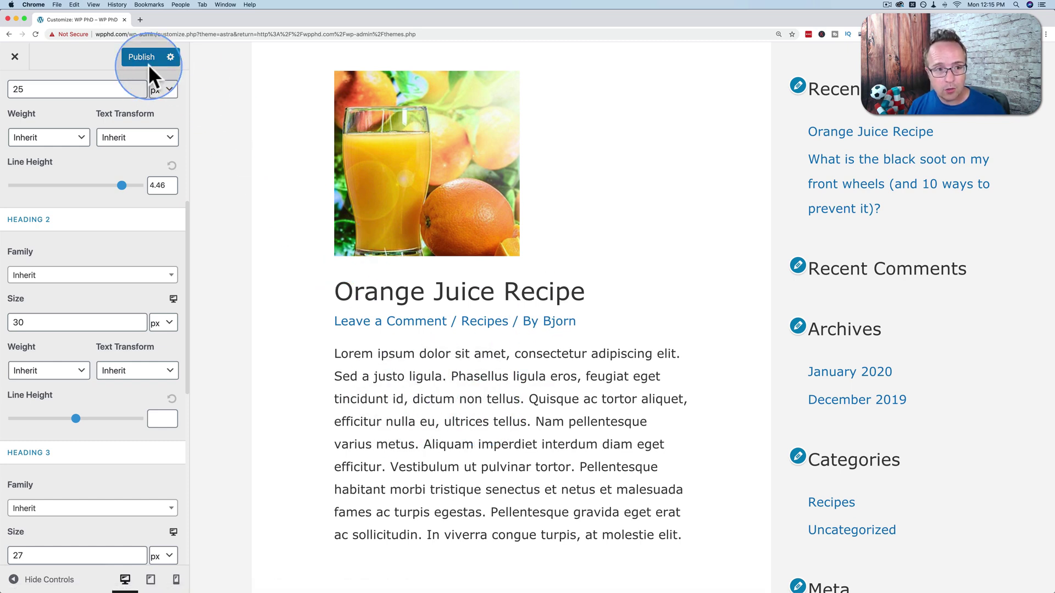
pyautogui.click(15, 57)
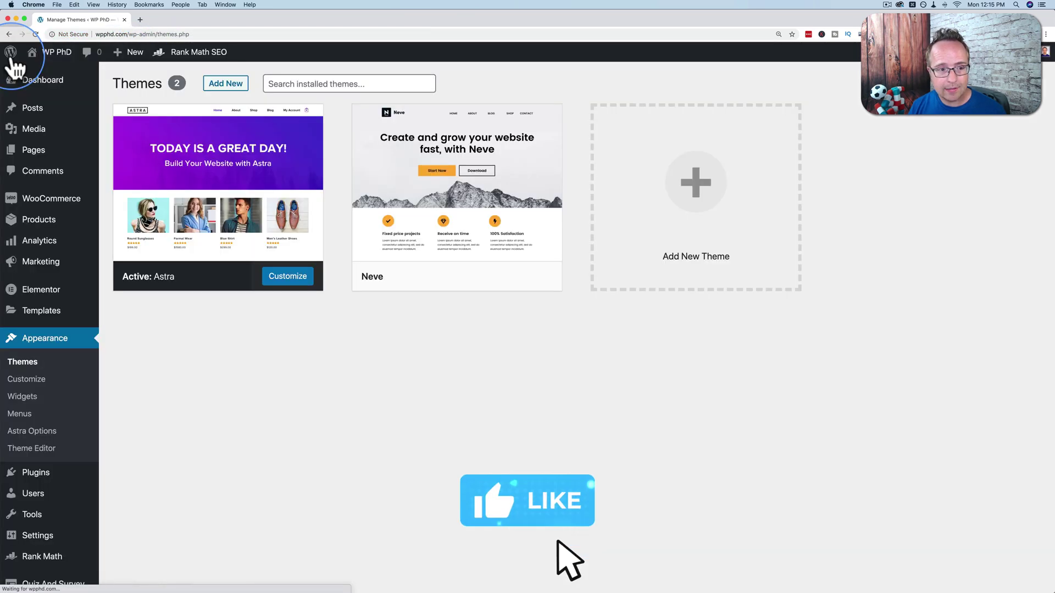
pyautogui.click(158, 335)
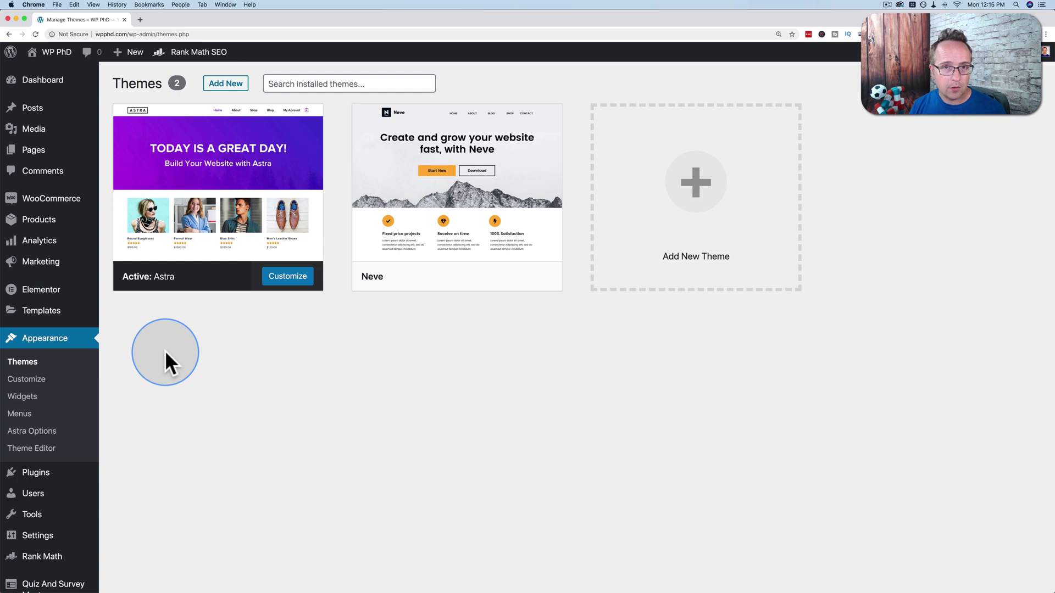
# Open All Pages and scroll to the draft Home pages built with Elementor.
pyautogui.moveTo(33, 296)
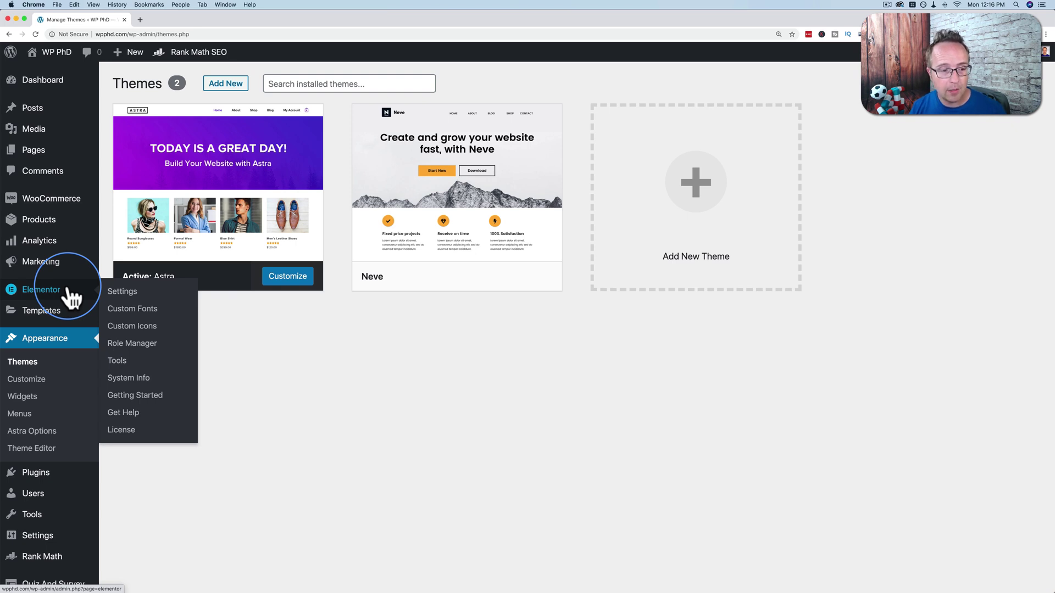
pyautogui.click(34, 151)
pyautogui.scroll(-3, 238, 281)
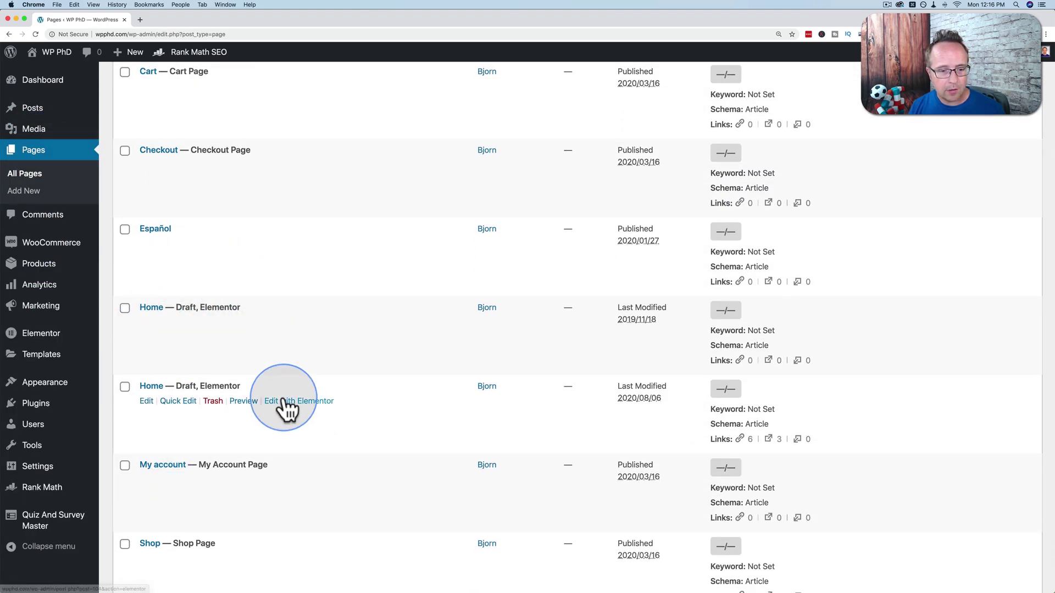
# Edit Home with Elementor and resize the OUR SWEETS paragraph text to 20 px.
pyautogui.click(288, 401)
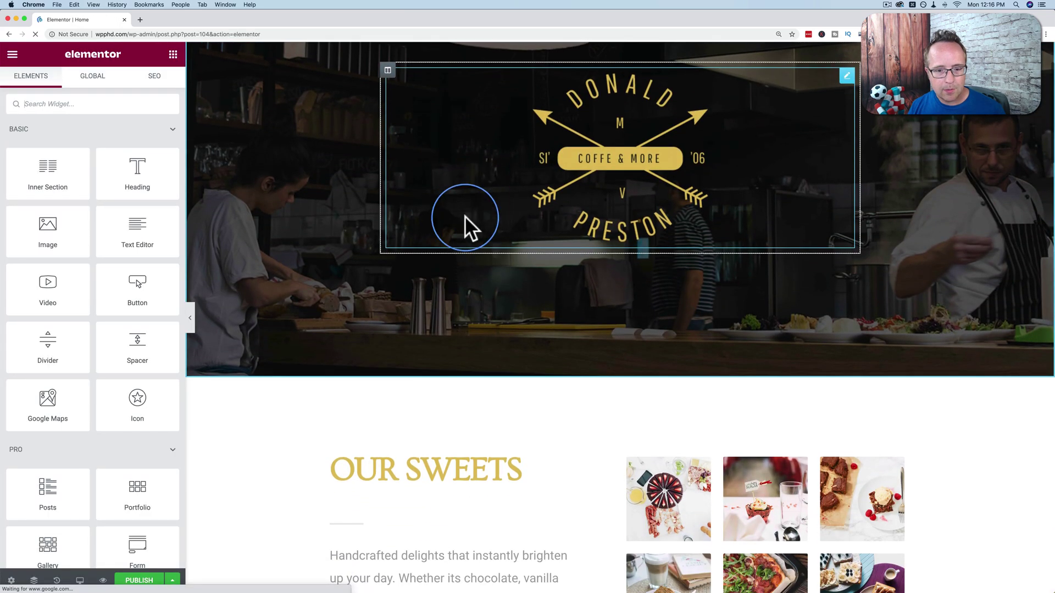
pyautogui.scroll(-6, 447, 307)
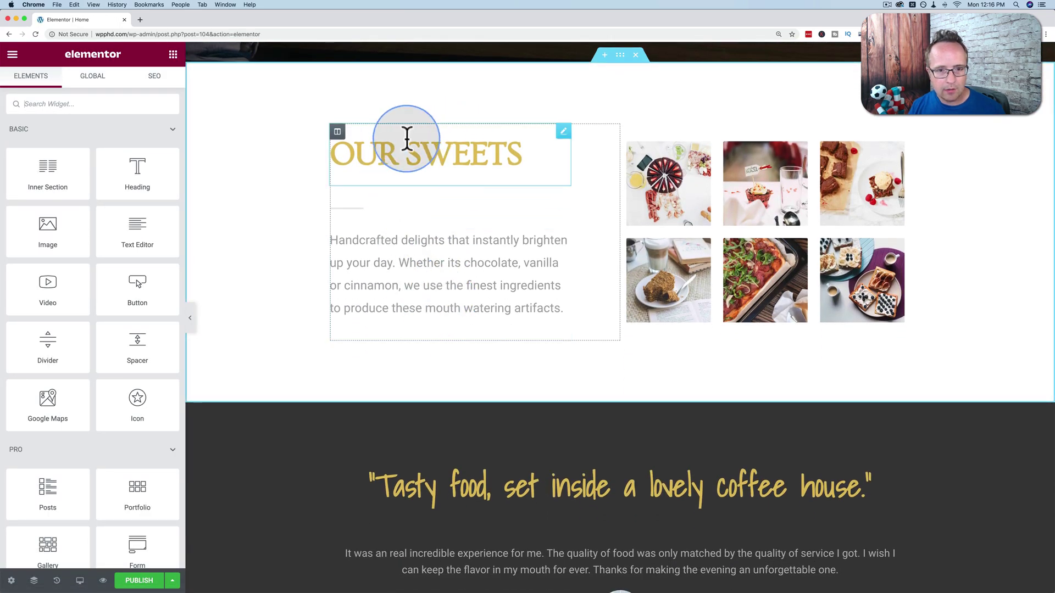
pyautogui.click(420, 243)
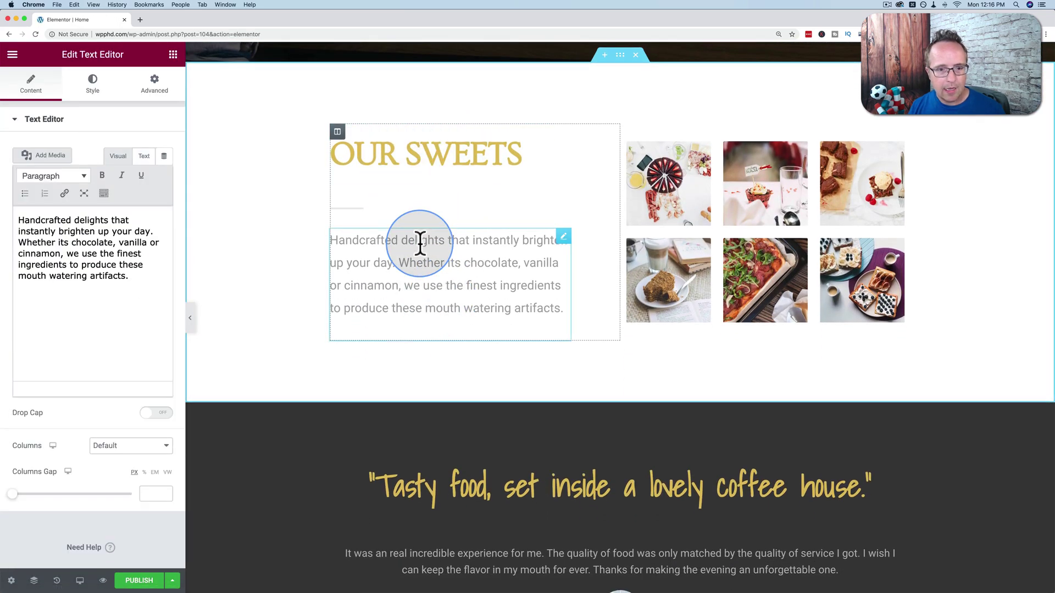
pyautogui.click(98, 101)
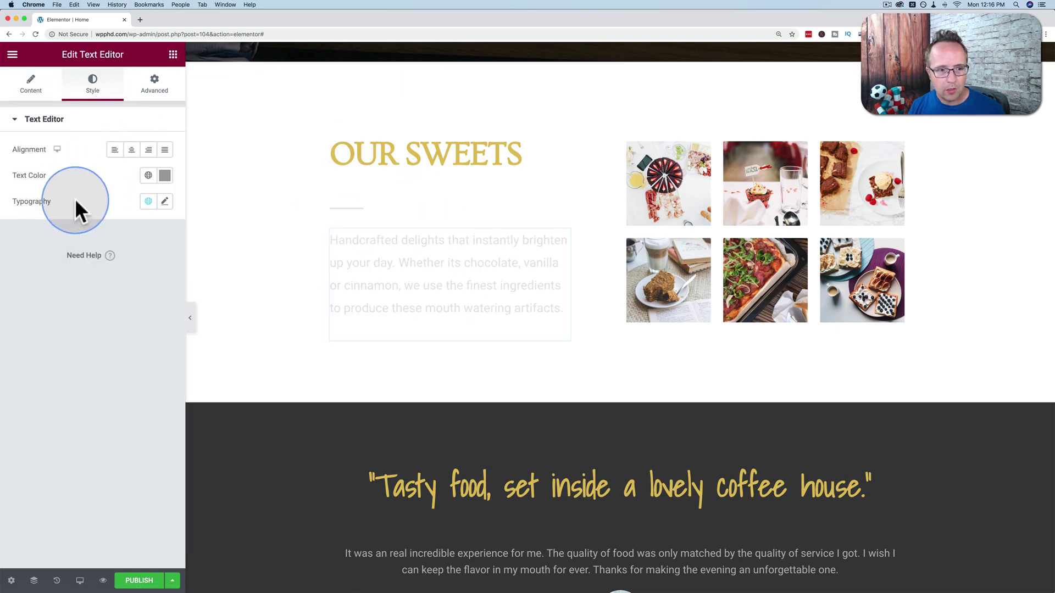
pyautogui.click(165, 202)
pyautogui.click(158, 301)
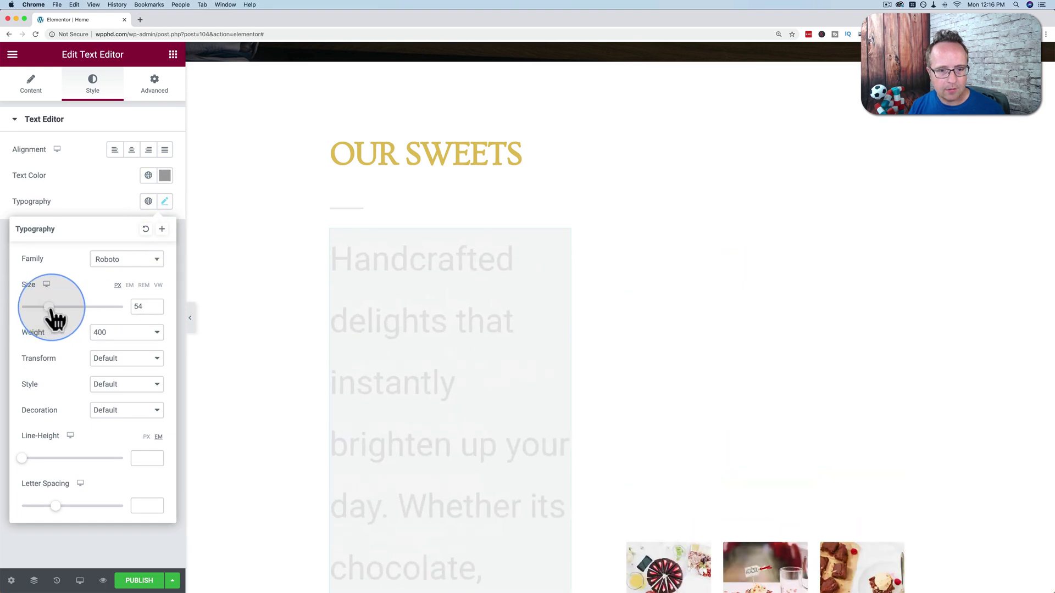
pyautogui.moveTo(53, 308)
pyautogui.mouseDown()
pyautogui.moveTo(76, 308)
pyautogui.moveTo(36, 317)
pyautogui.mouseUp()
pyautogui.click(12, 55)
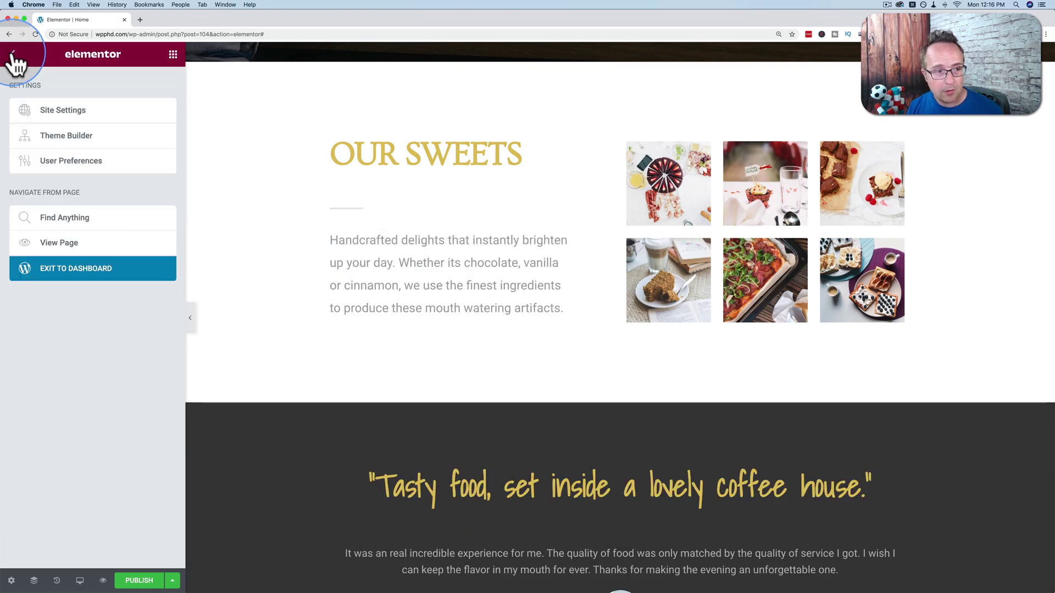
# Open Site Settings > Global Fonts from the Elementor editor menu.
pyautogui.click(12, 55)
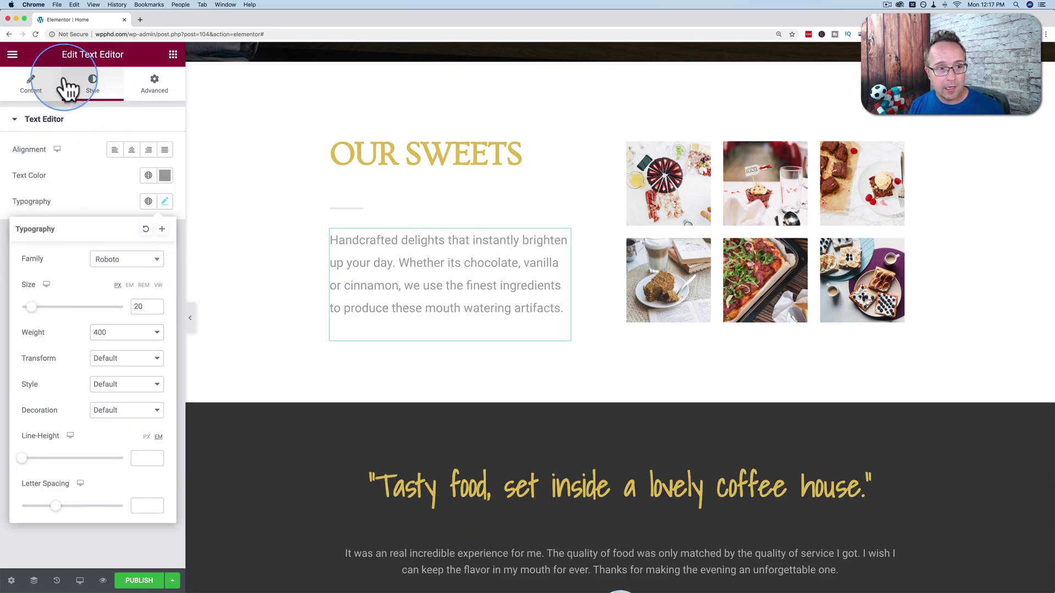
pyautogui.click(14, 58)
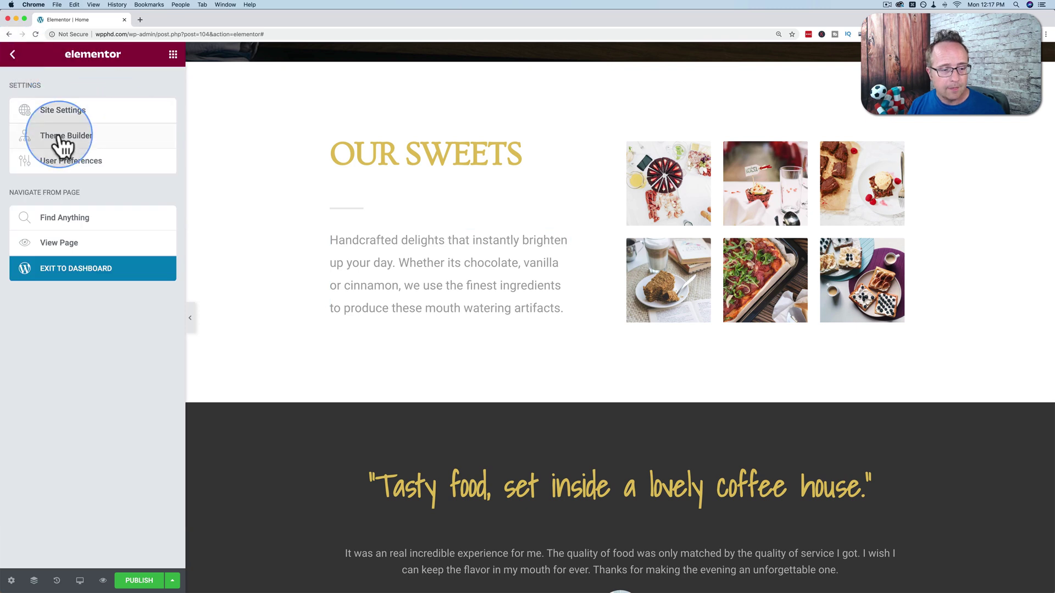
pyautogui.click(69, 112)
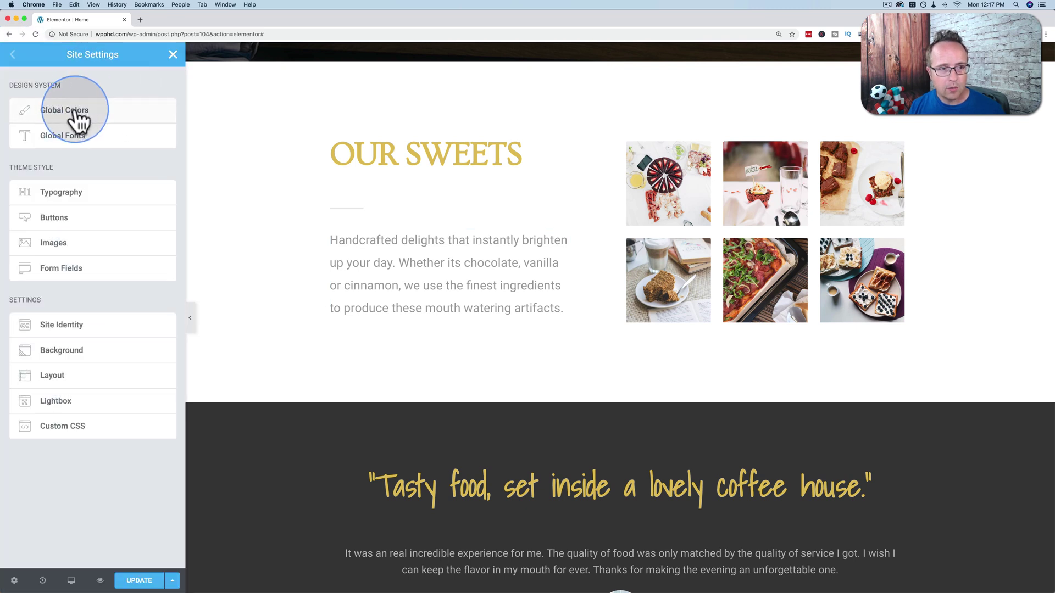
pyautogui.click(69, 141)
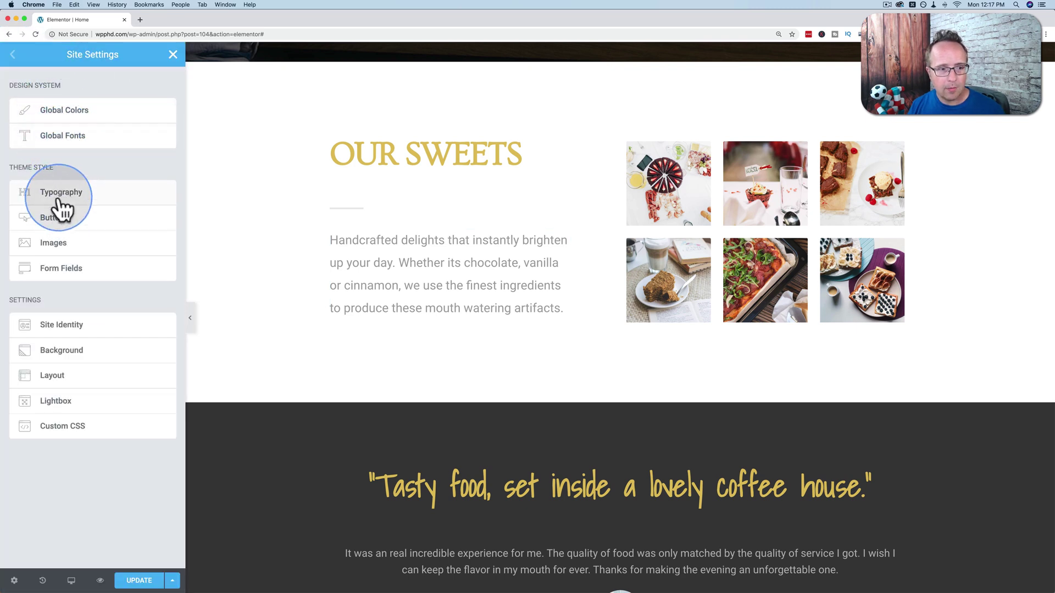
pyautogui.click(70, 140)
pyautogui.click(122, 229)
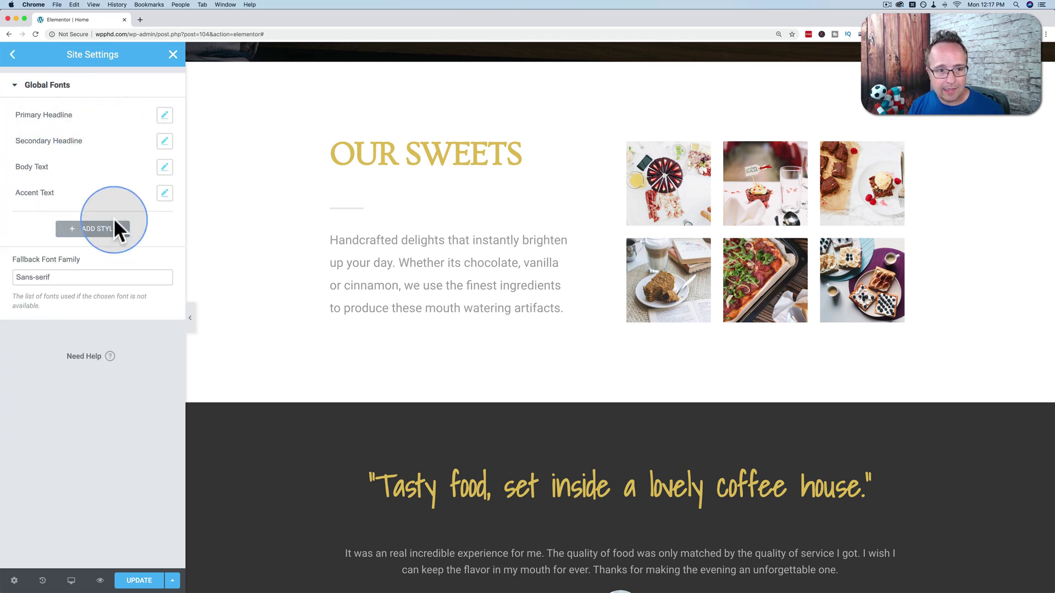
# Check the Primary Headline and Secondary Headline global font settings.
pyautogui.click(165, 116)
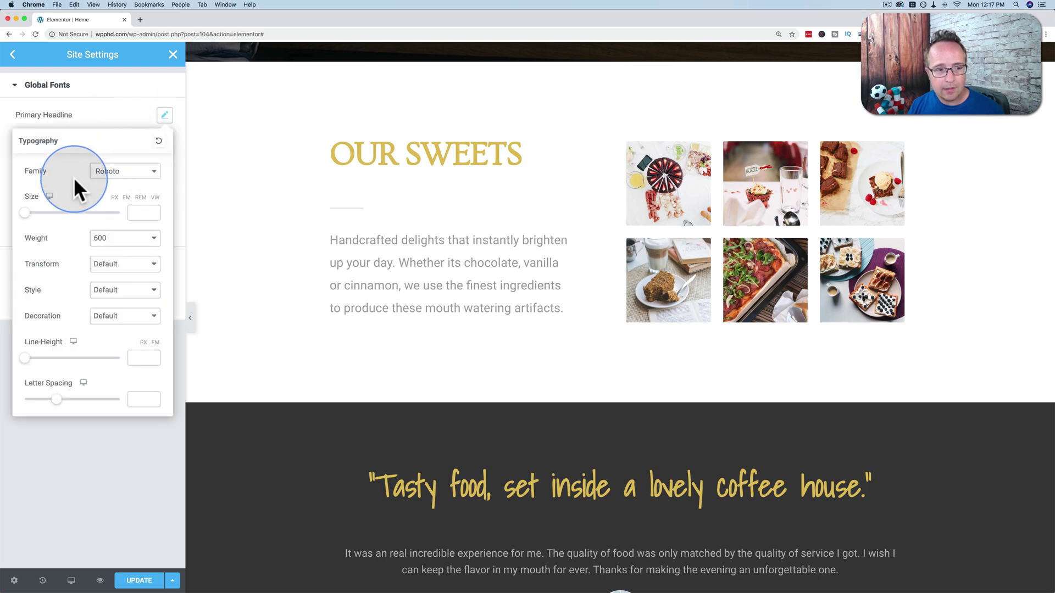
pyautogui.click(149, 124)
pyautogui.click(165, 142)
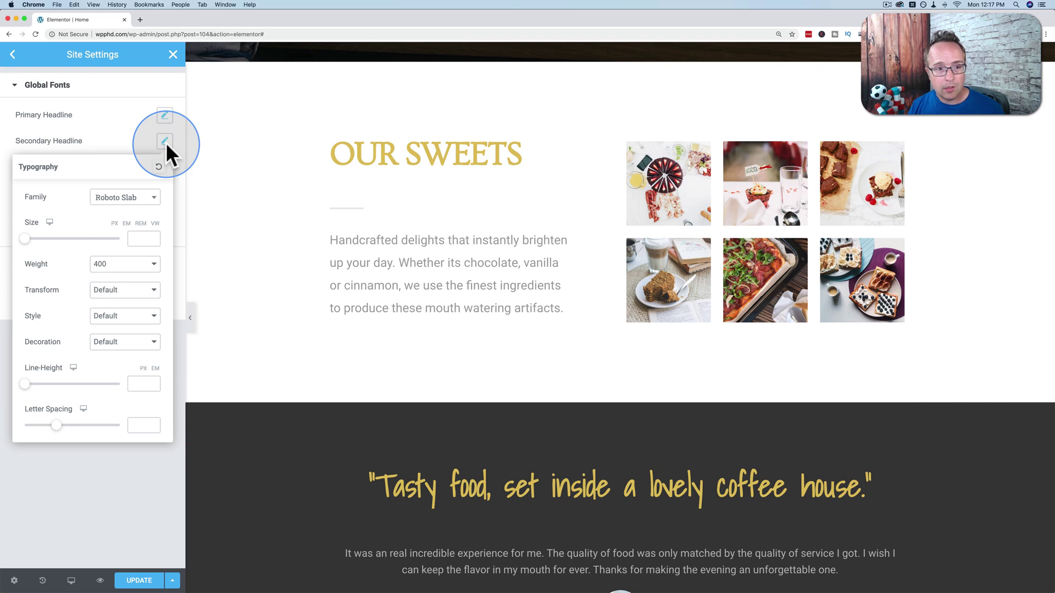
pyautogui.click(111, 138)
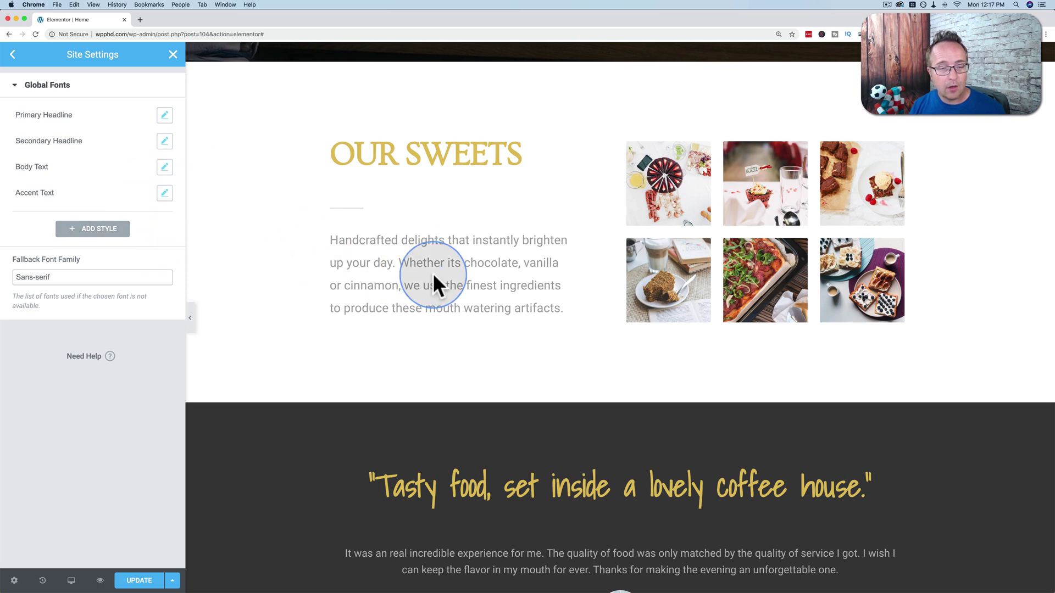
# Set the Body Text global font size to 62.
pyautogui.click(165, 167)
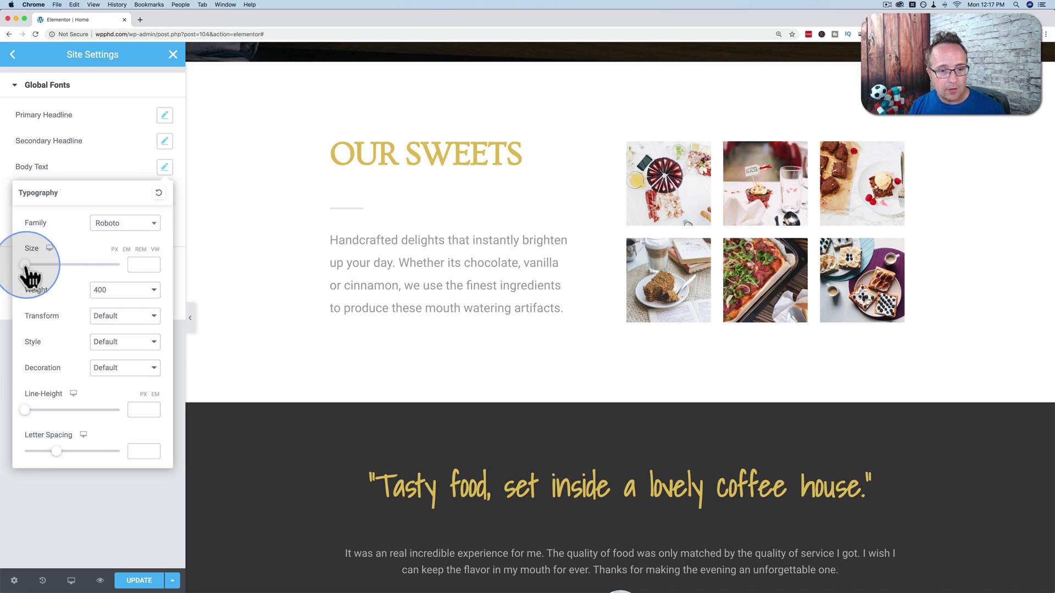
pyautogui.moveTo(25, 264); pyautogui.dragTo(54, 265)
pyautogui.click(242, 351)
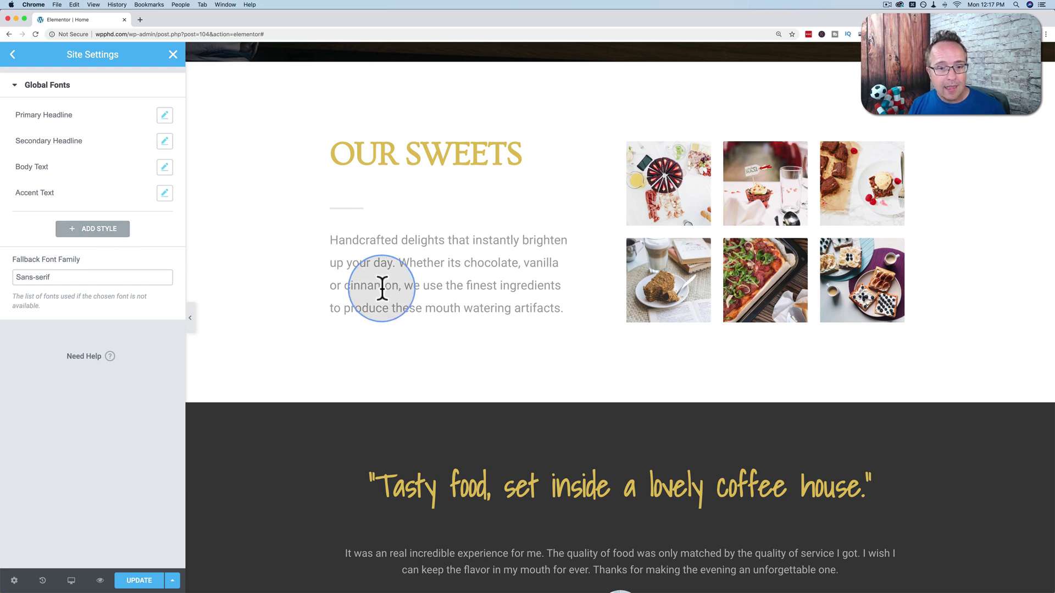
# Leave Site Settings and return to the Elements widget panel.
pyautogui.click(12, 55)
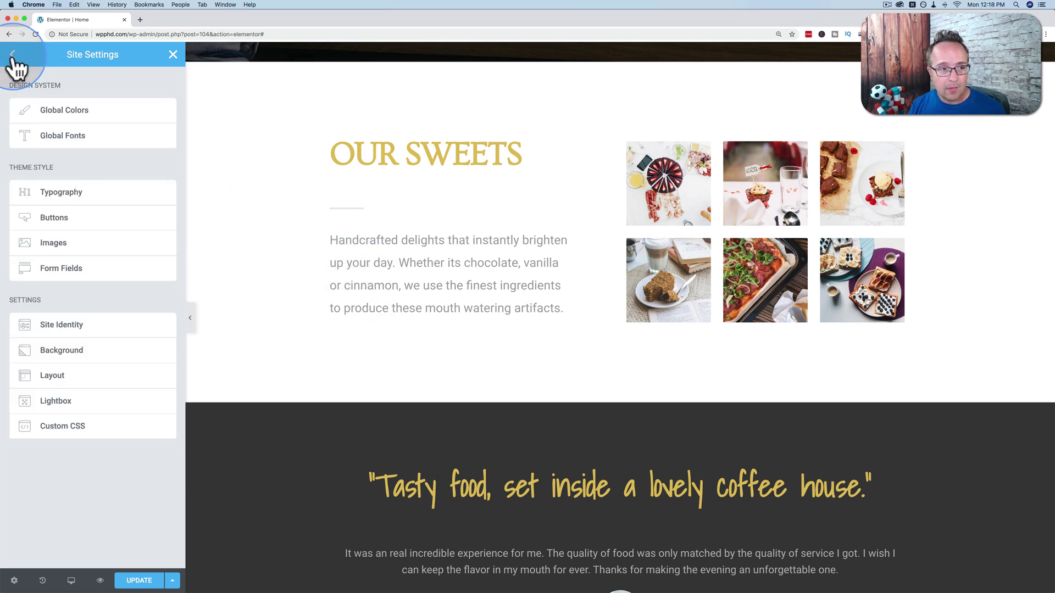
pyautogui.click(12, 55)
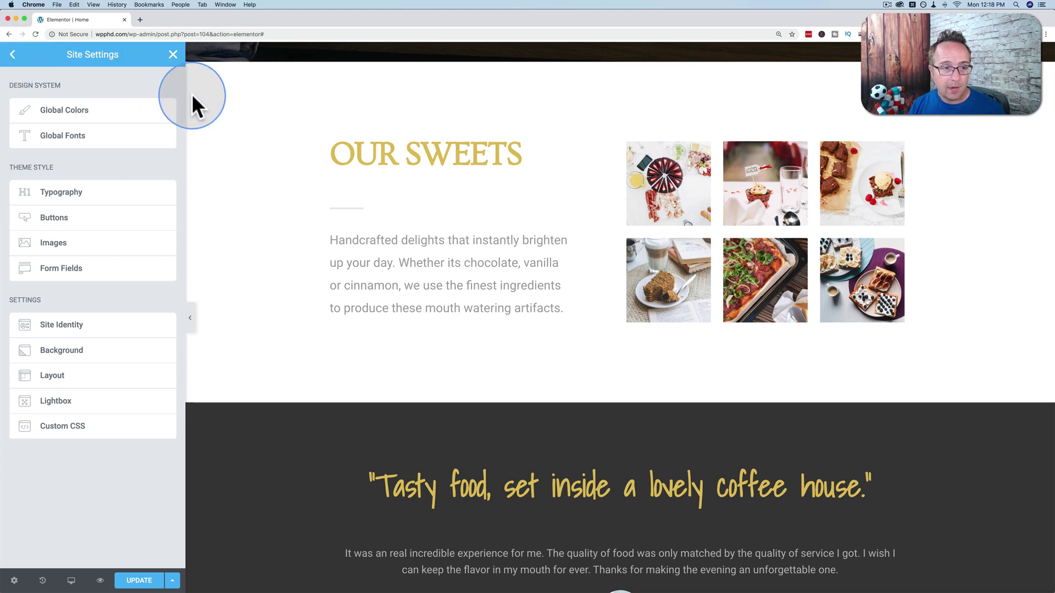
pyautogui.click(171, 55)
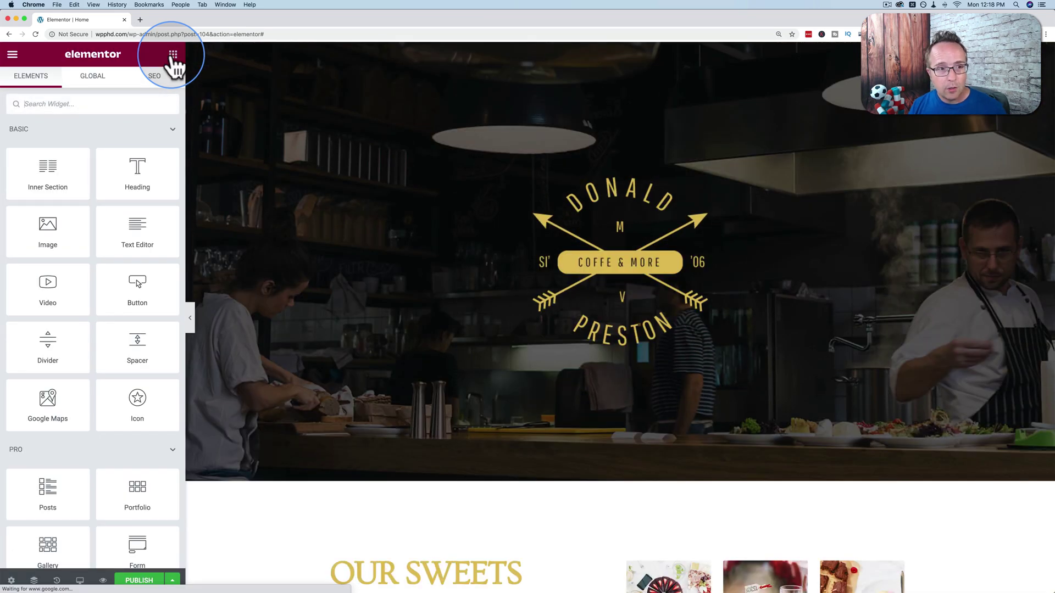
pyautogui.click(128, 106)
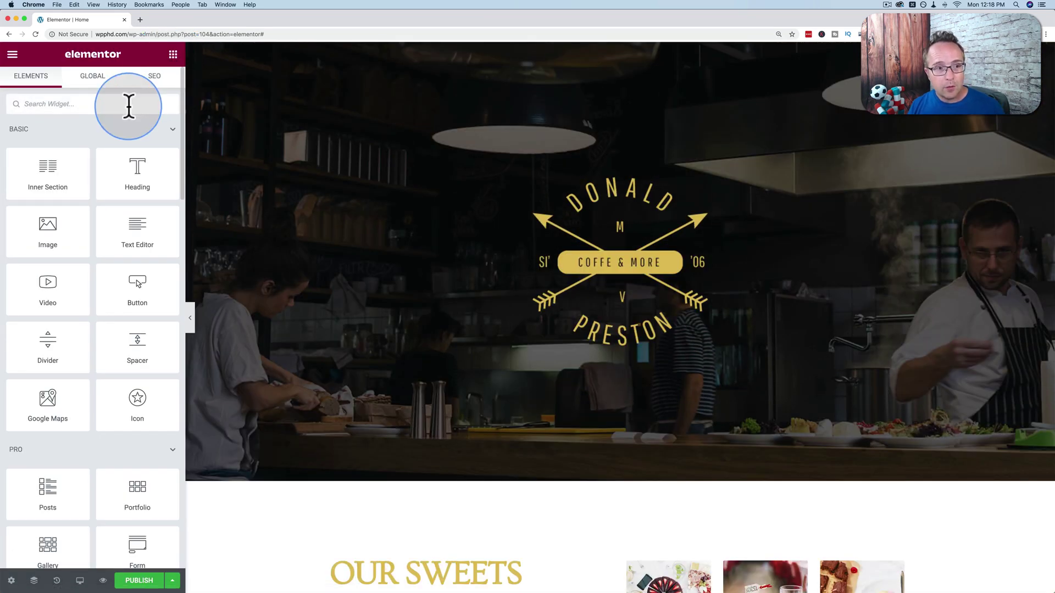